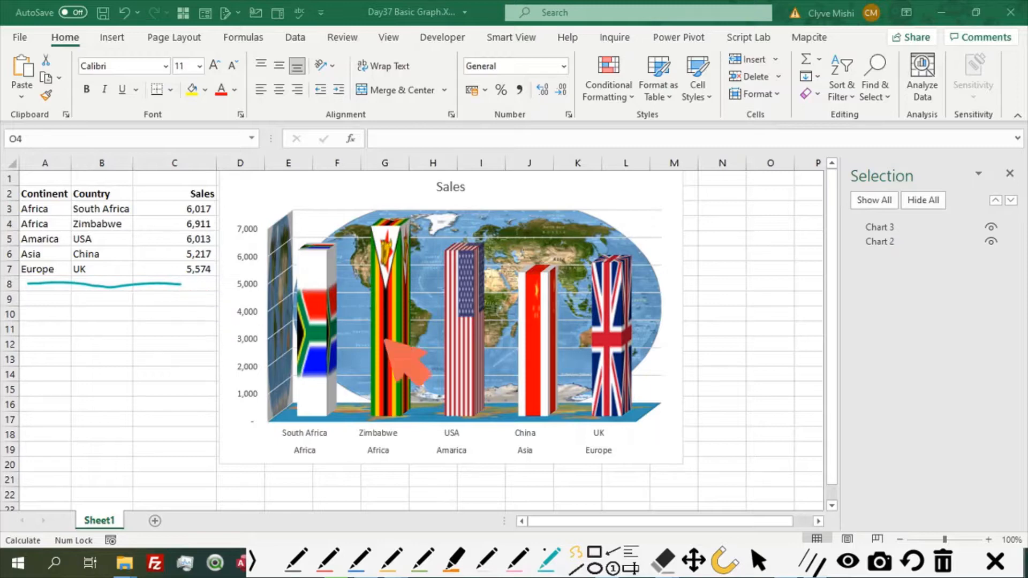
mouse_move(454, 171)
left_mouse_down()
mouse_move(425, 202)
mouse_move(466, 190)
left_mouse_up()
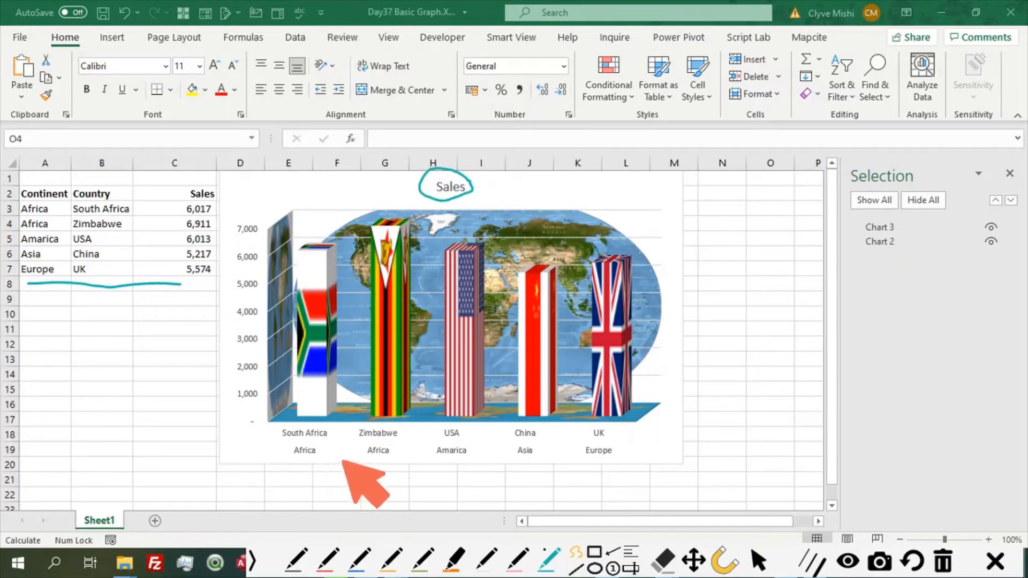
mouse_move(376, 439)
left_mouse_down()
mouse_move(289, 447)
mouse_move(613, 446)
mouse_move(262, 429)
left_mouse_up()
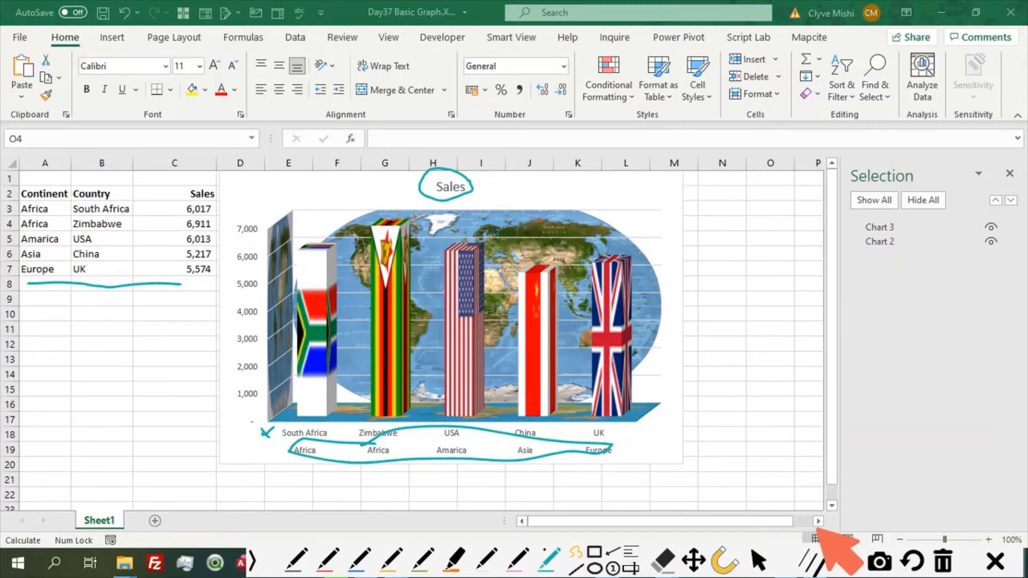
Hide the 3-D flag chart (Chart 3) and delete the plain blue Sales column chart beneath it.
left_click(758, 560)
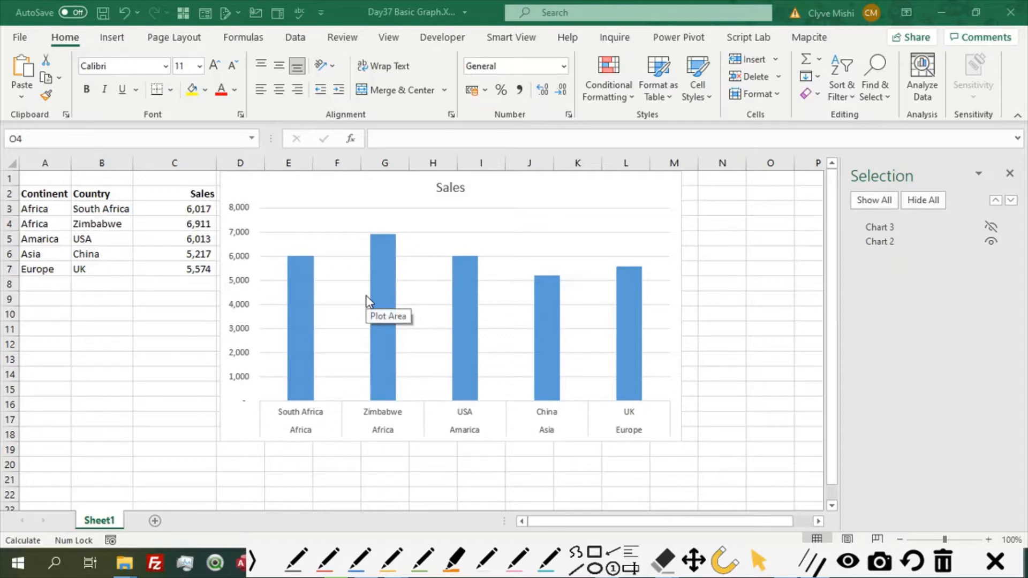
left_click(519, 185)
key("Delete")
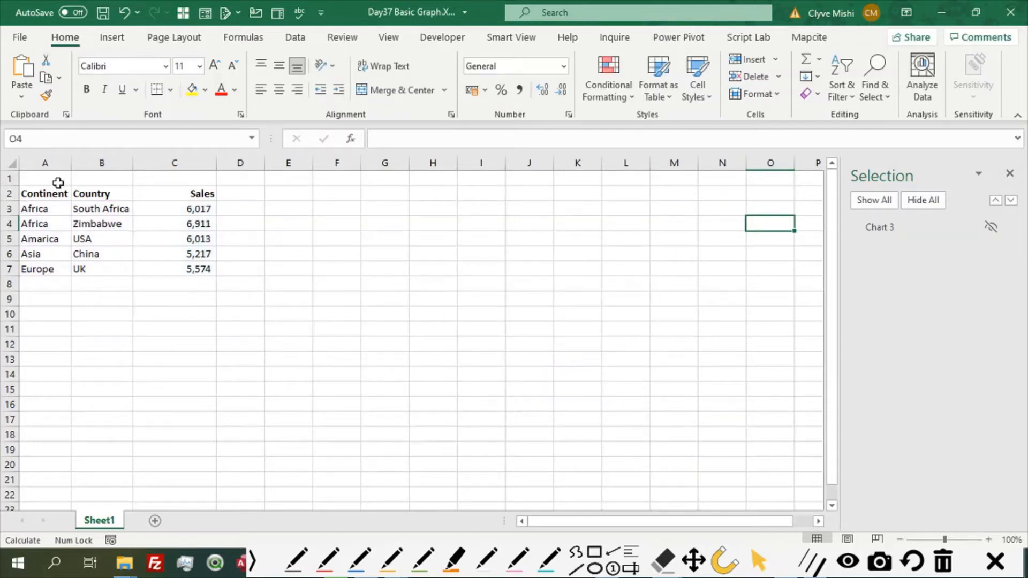
Insert a 2-D clustered column chart from the data in A2:C7 and move it up beside the table.
left_click(45, 194)
left_click_drag(191, 273, 191, 274)
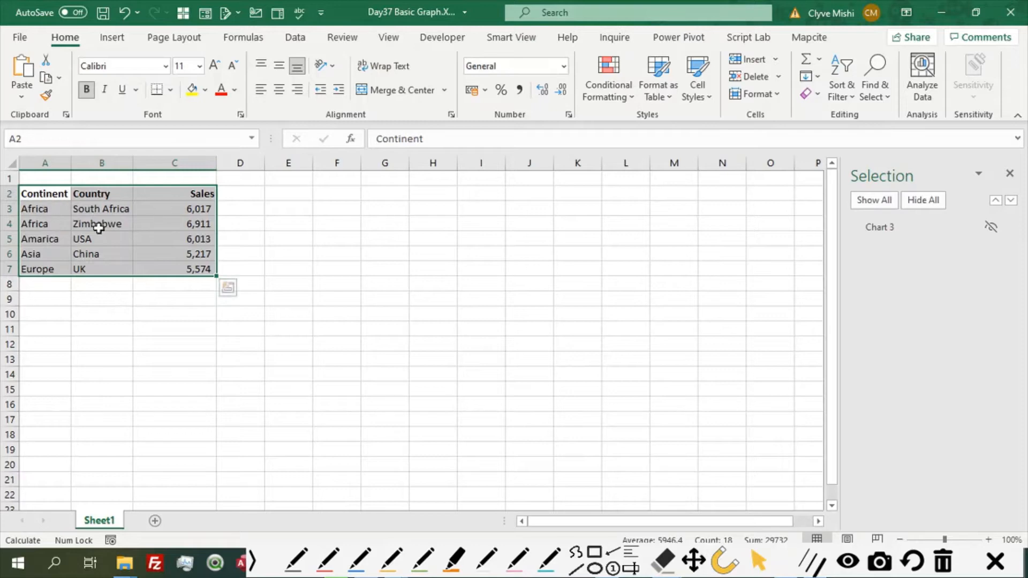
left_click(112, 39)
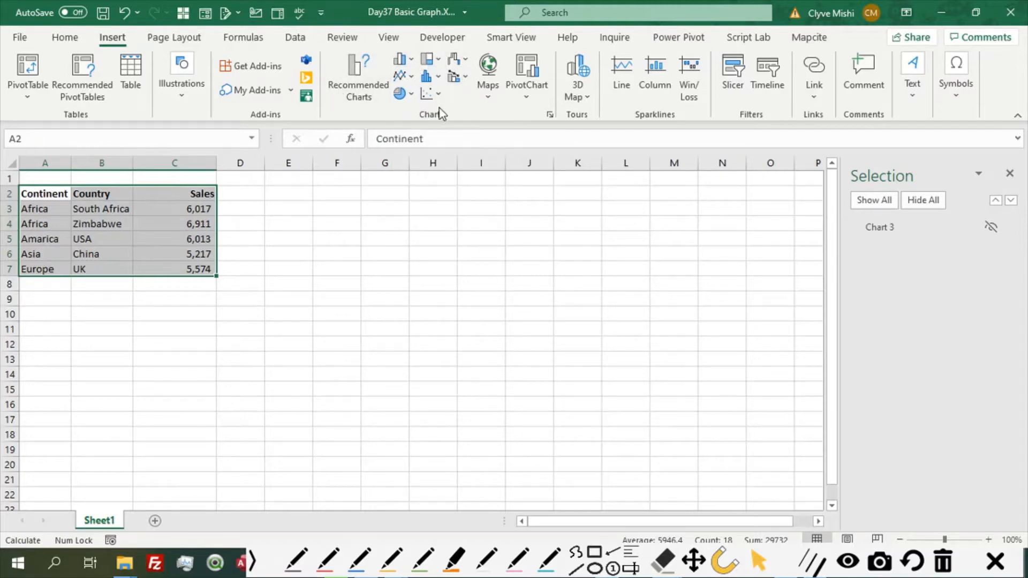
left_click(416, 60)
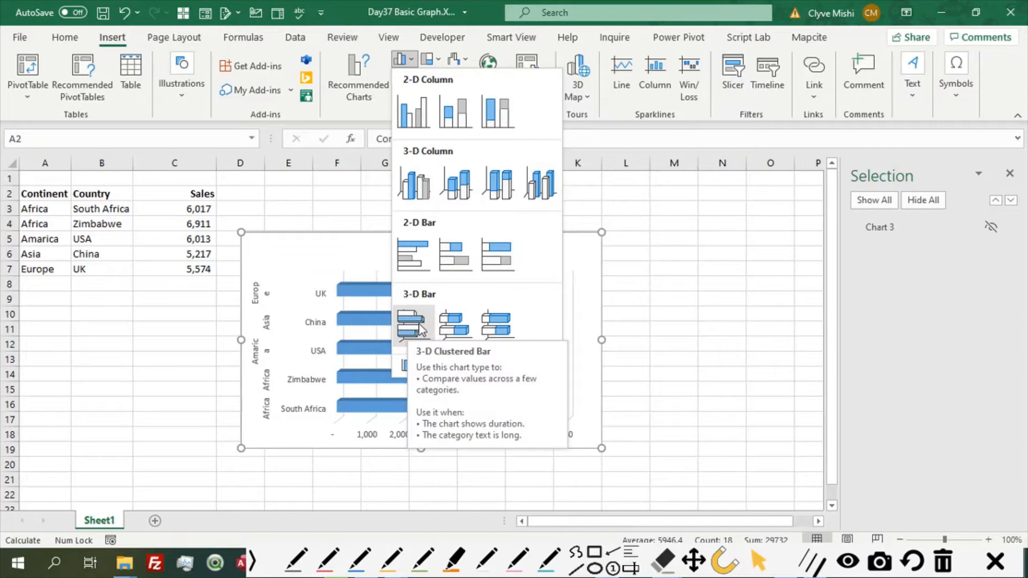
left_click(419, 113)
left_click(477, 217)
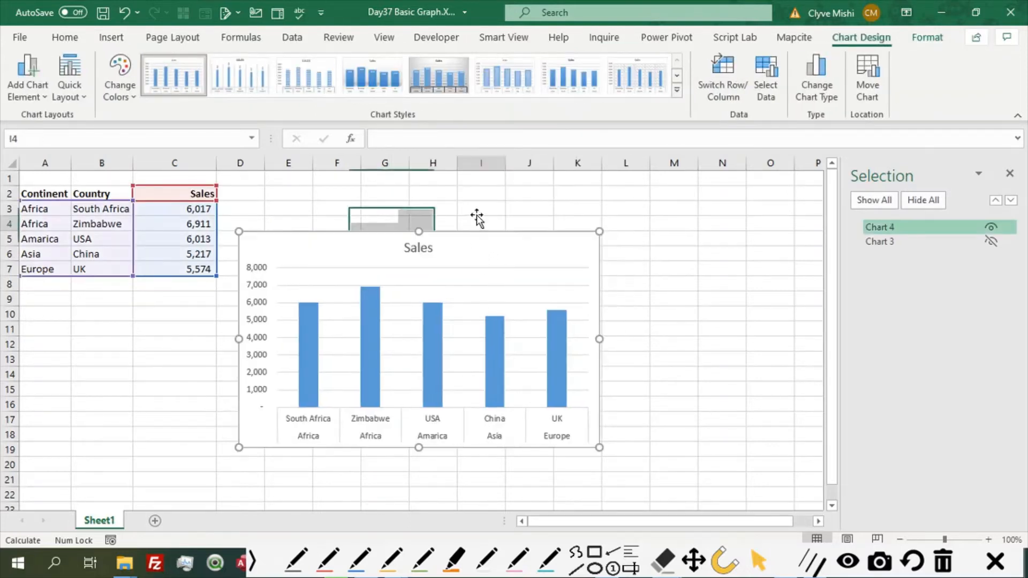
left_click_drag(466, 253, 450, 182)
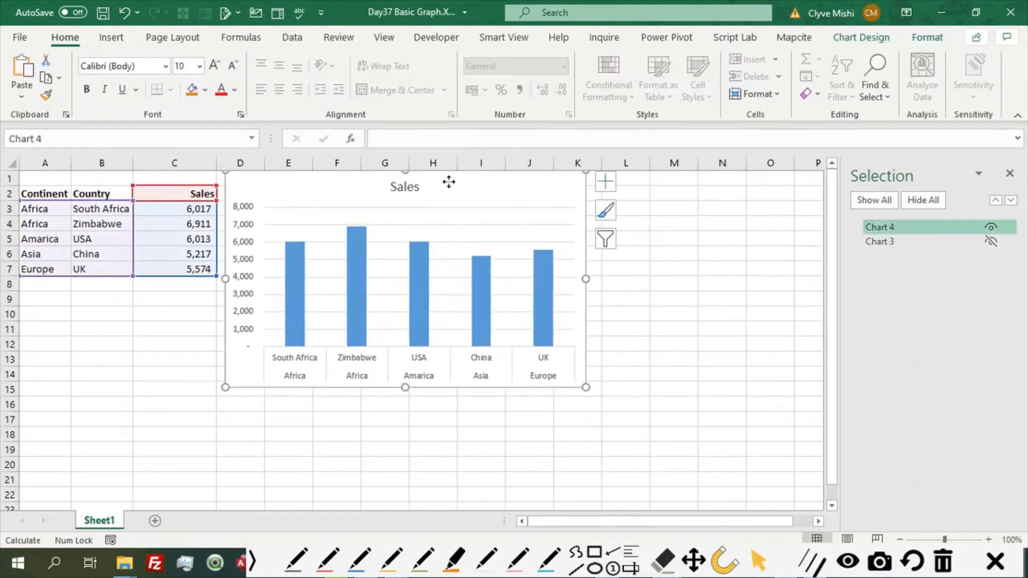
Change the chart title to "Sales by region by country".
left_click(413, 193)
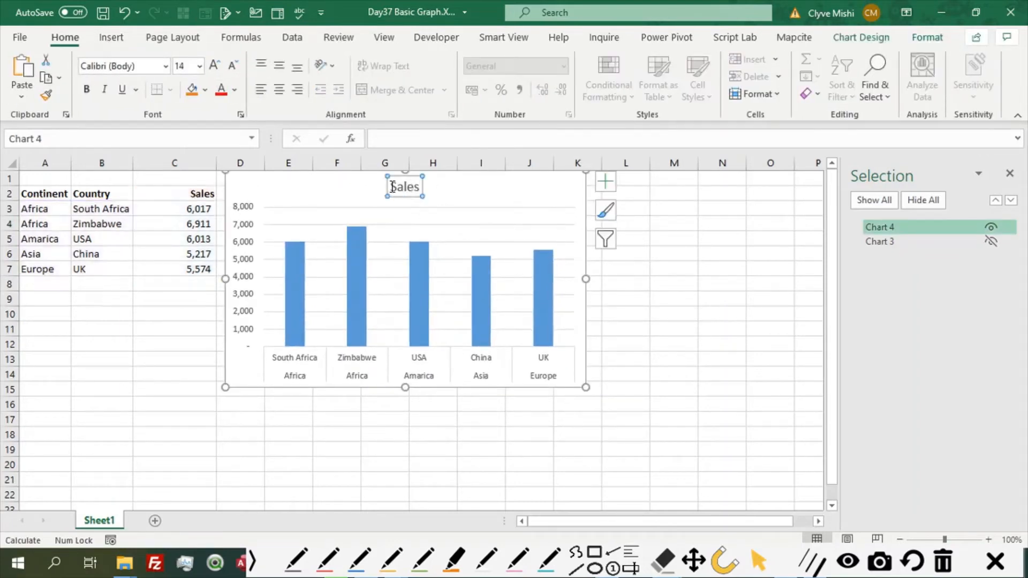
left_click(402, 188)
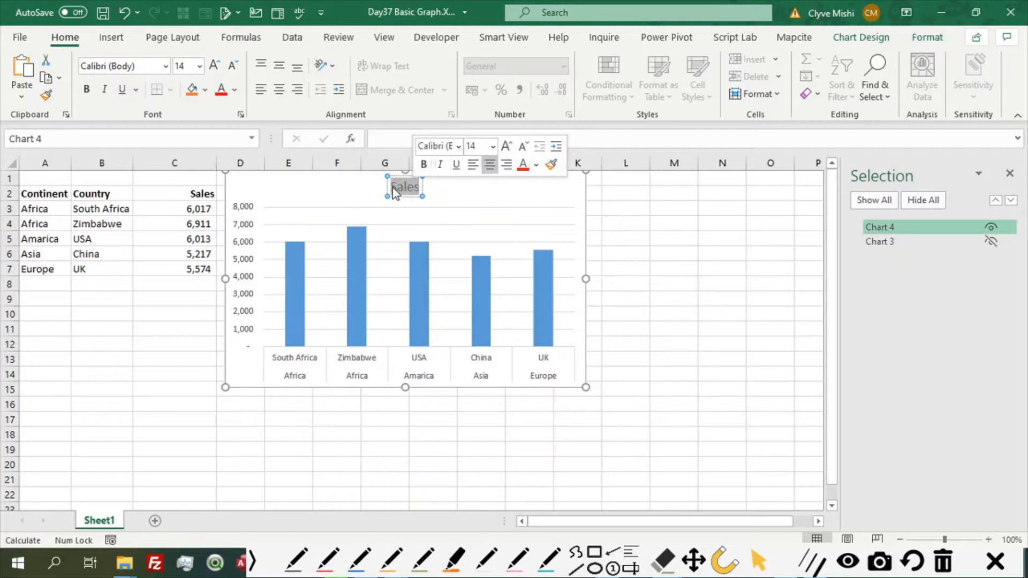
left_click(393, 186)
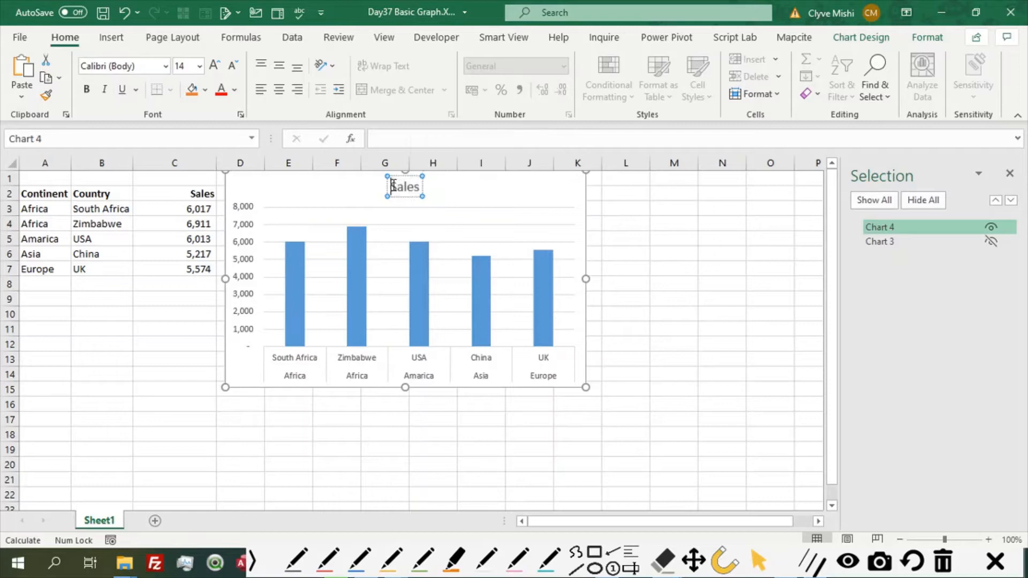
left_click(419, 188)
type("per")
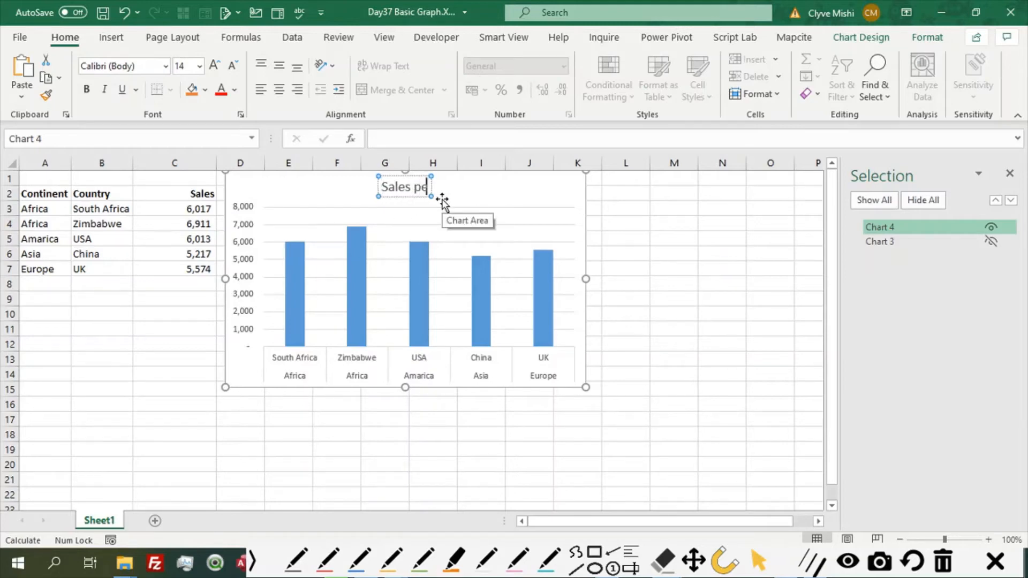
key("BackSpace")
key("BackSpace")
key("BackSpace")
type("by region")
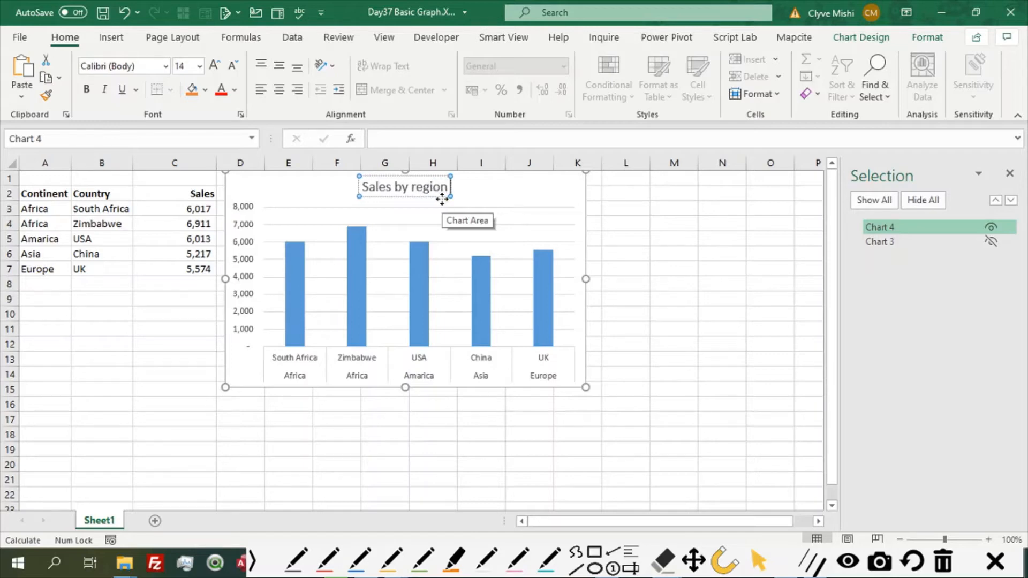
type(" by country")
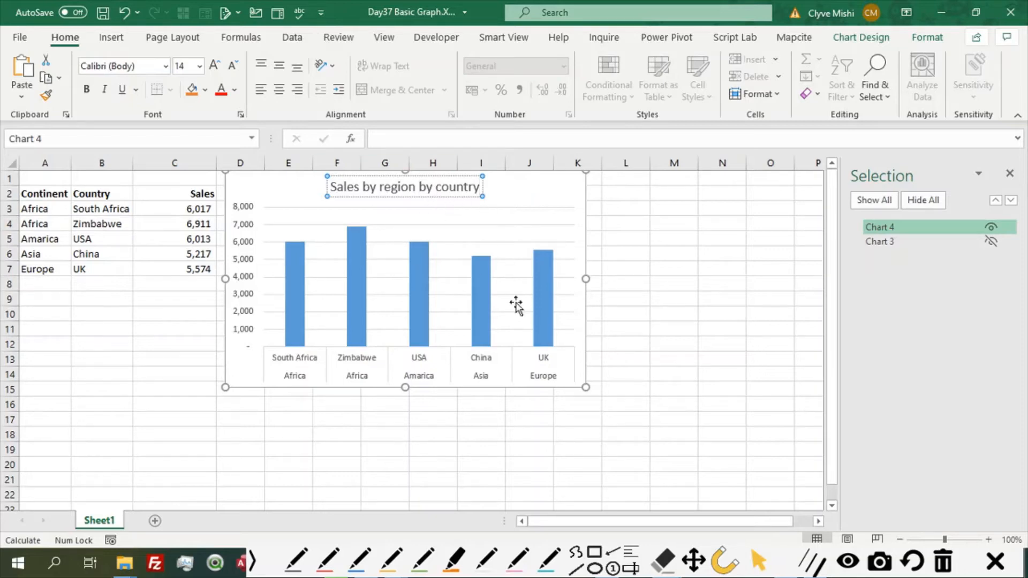
Set the vertical axis bounds to a minimum of 4000 and a maximum of 7000.
left_click(241, 252)
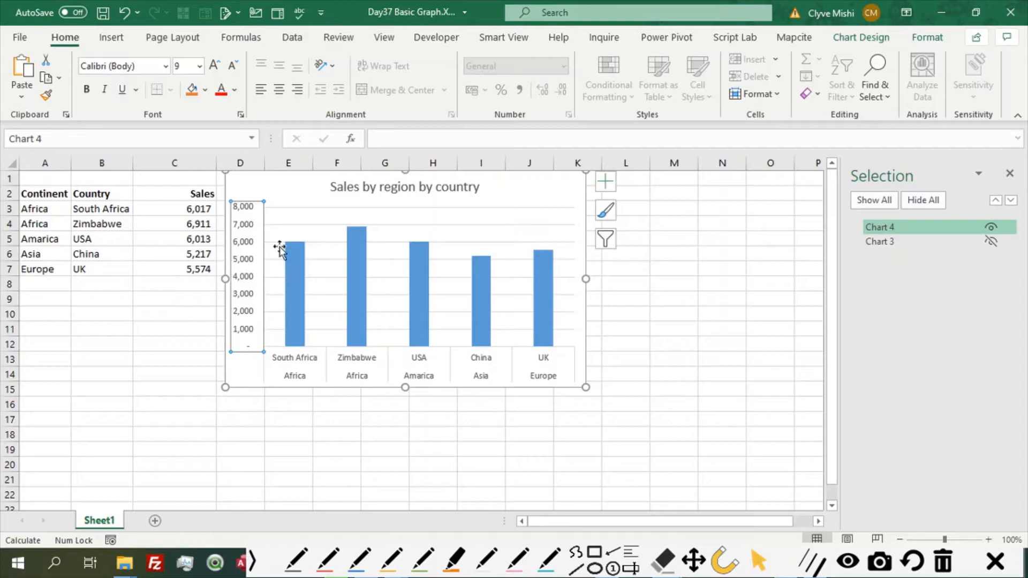
right_click(245, 247)
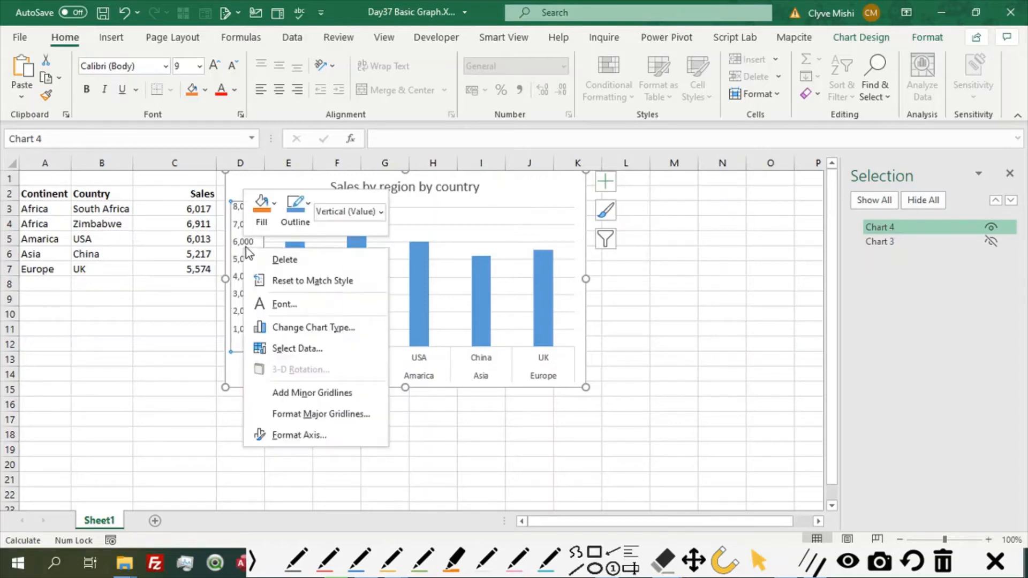
left_click(294, 435)
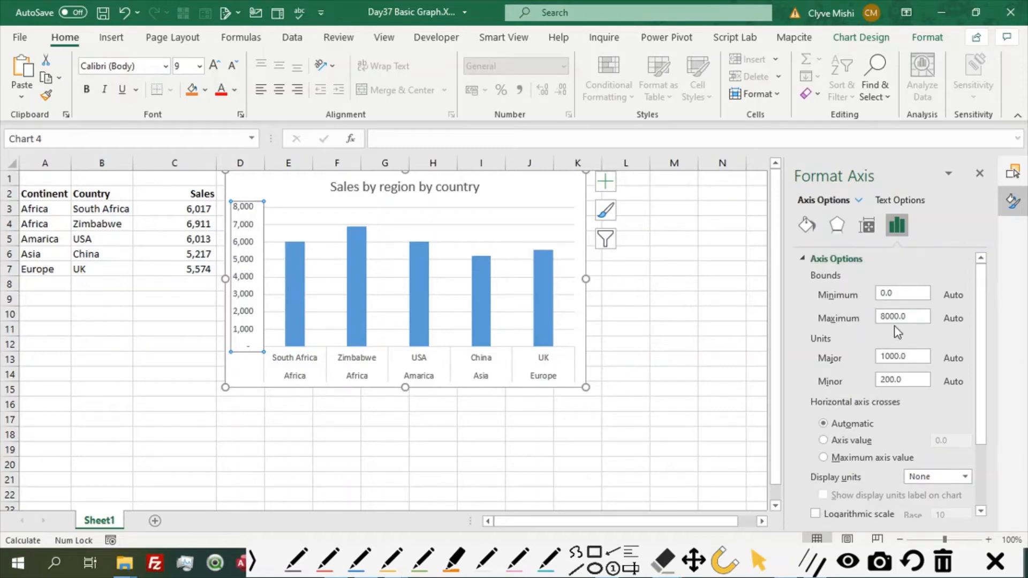
left_click(897, 294)
left_click_drag(895, 292, 861, 295)
key("Return")
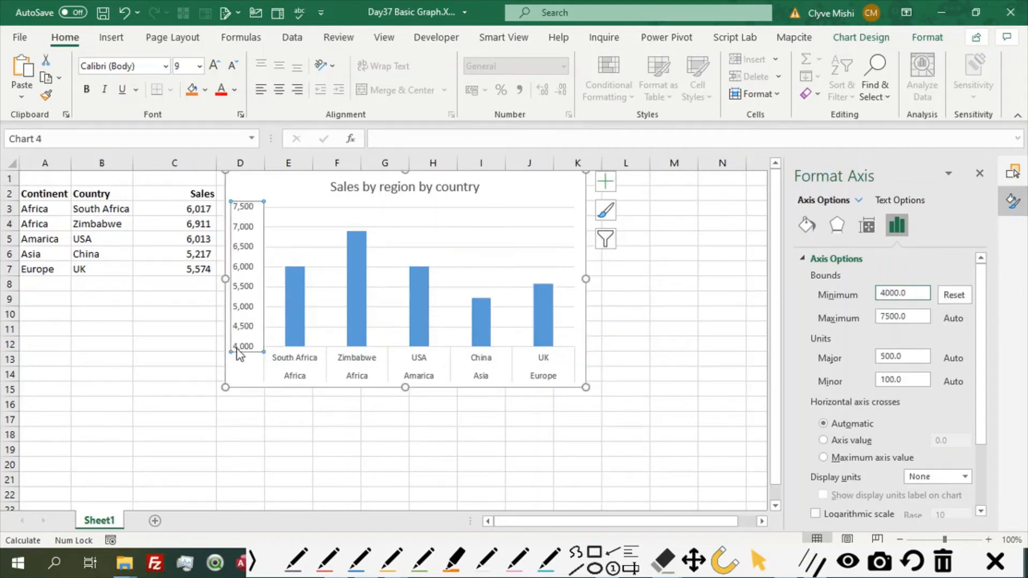
left_click(905, 317)
type("7")
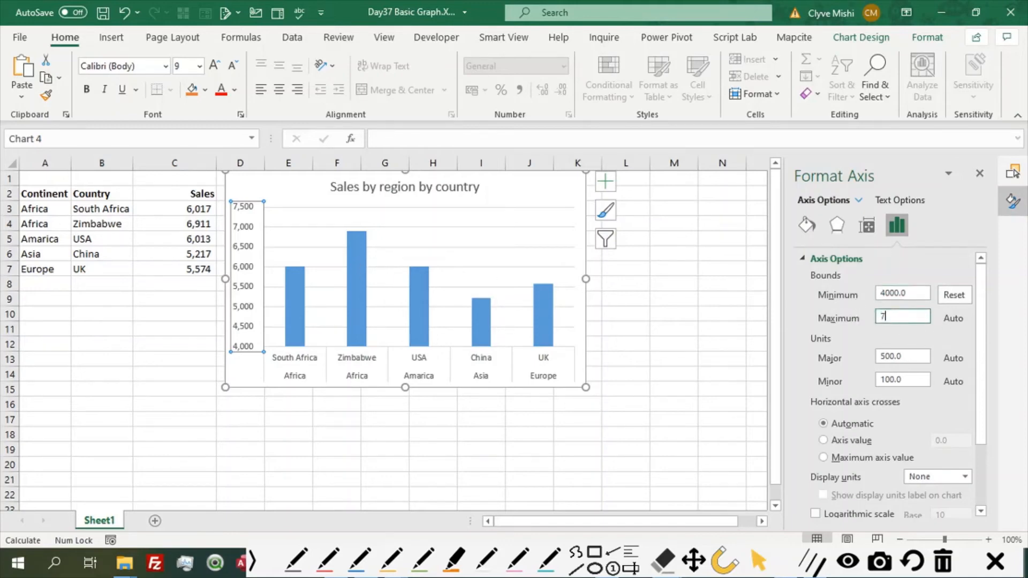
key("Return")
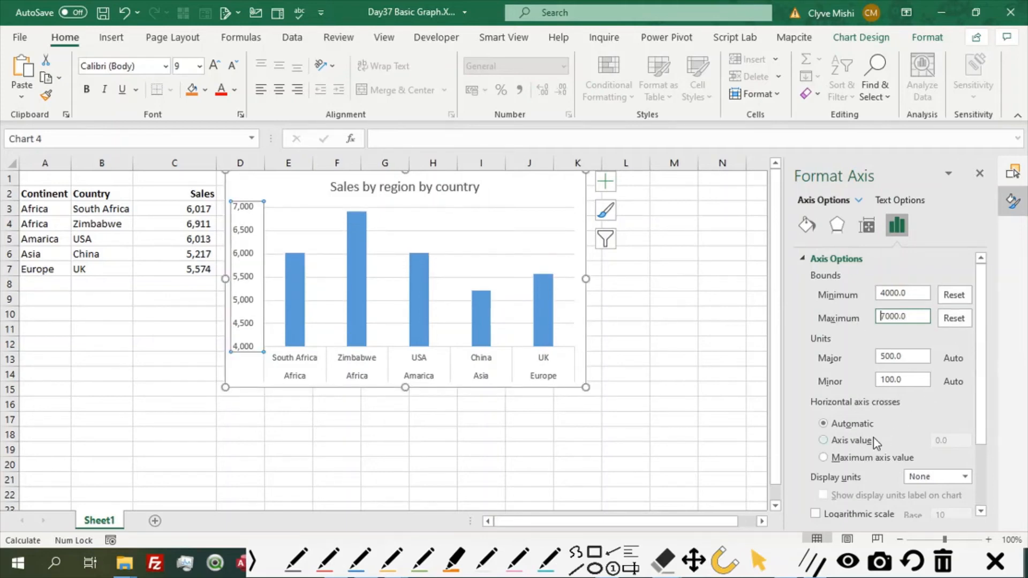
Format the vertical axis numbers as Currency with the symbol $ English (Australia).
scroll(918, 402, "down", 5)
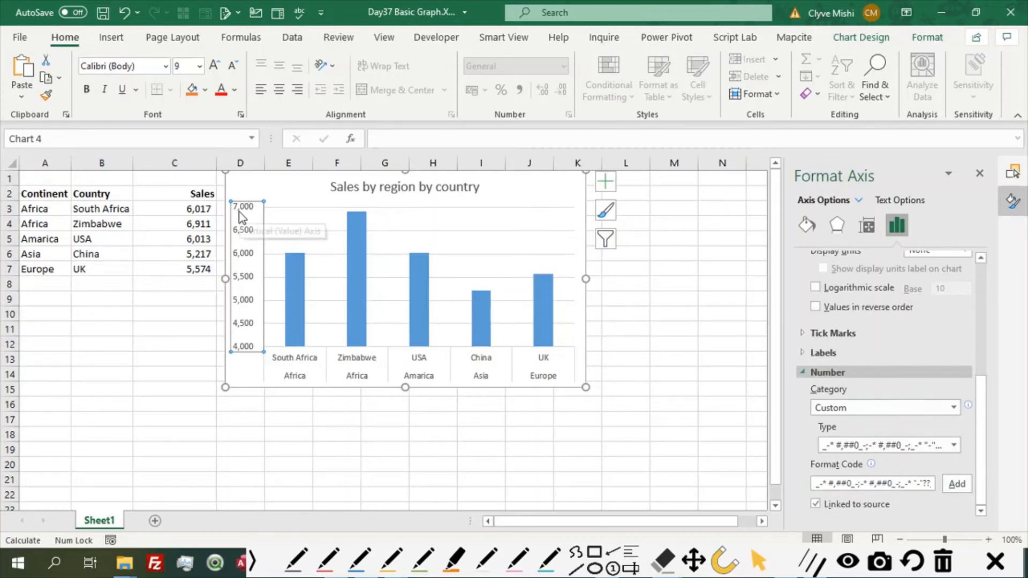
left_click(853, 412)
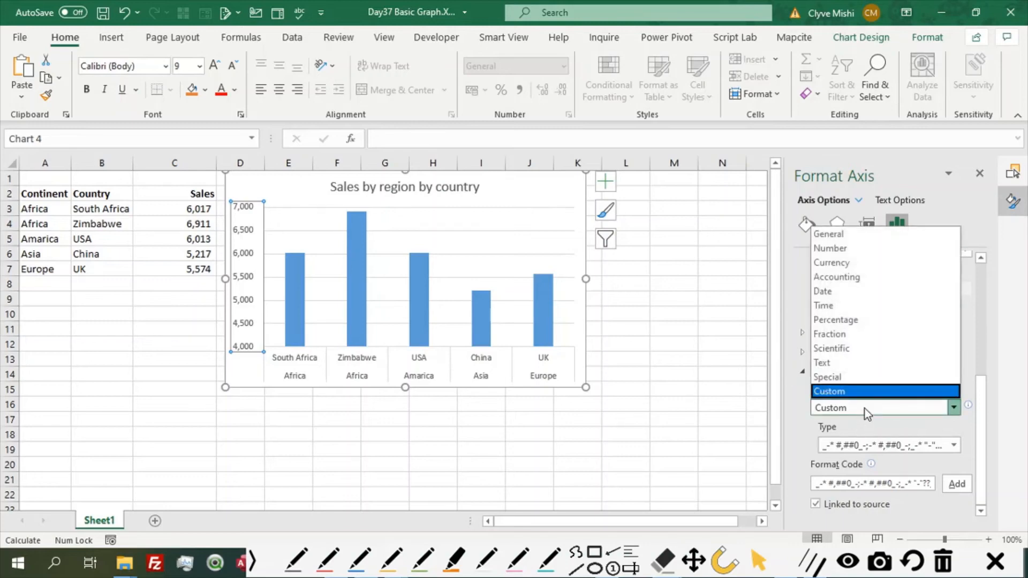
left_click(839, 264)
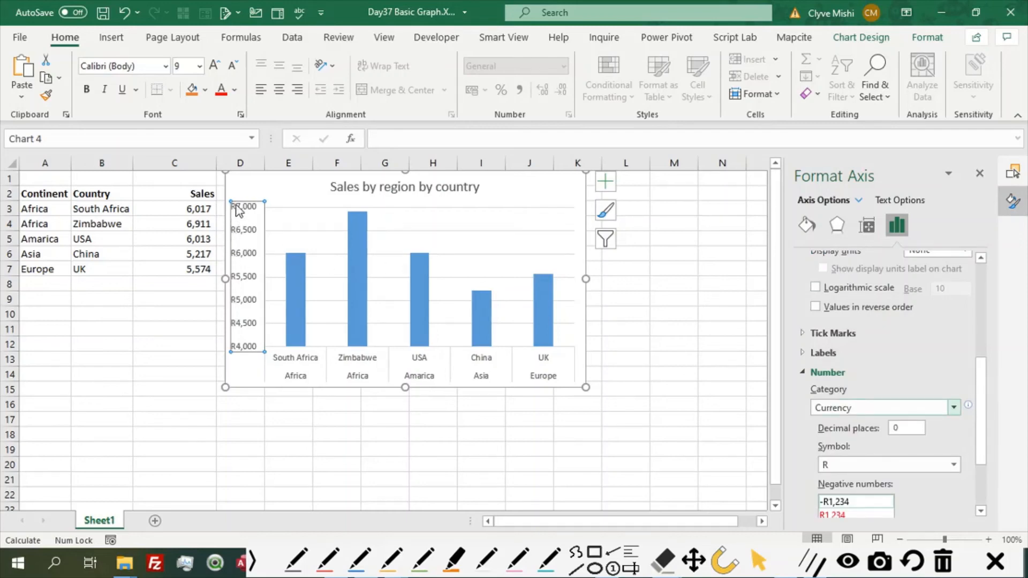
scroll(878, 490, "down", 2)
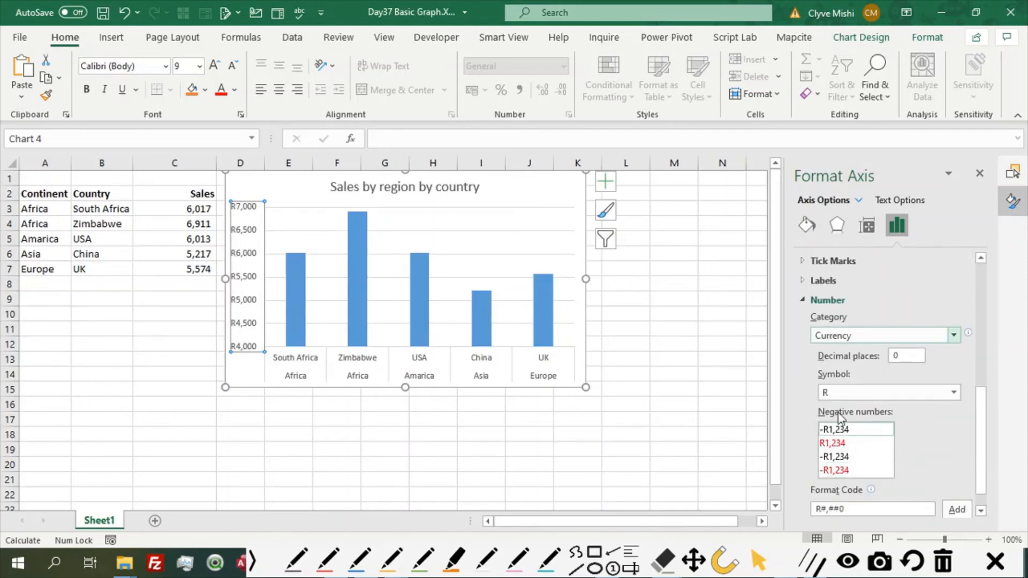
left_click(856, 393)
left_click(857, 393)
left_click(856, 393)
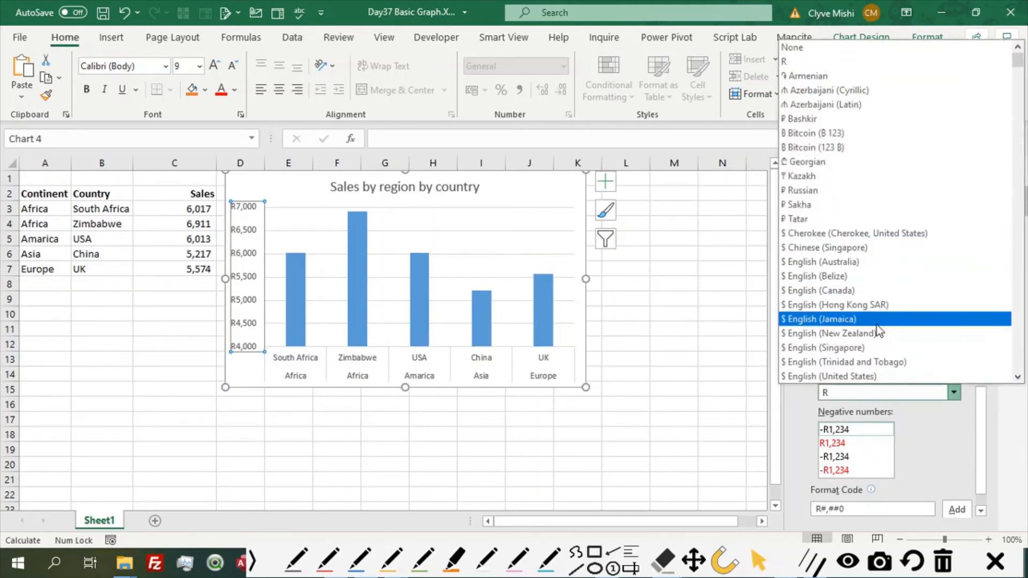
left_click(799, 266)
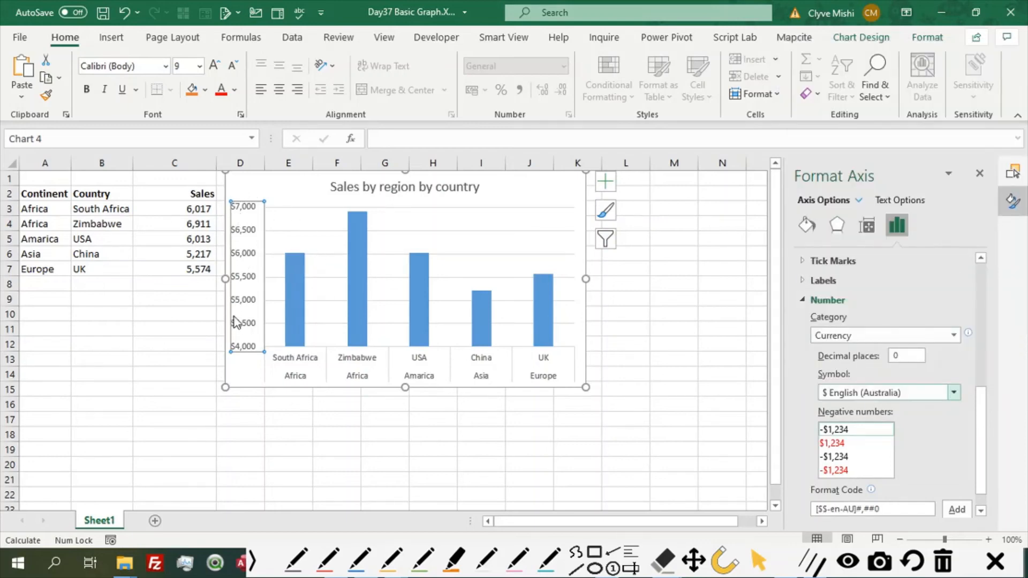
scroll(860, 492, "down", 1)
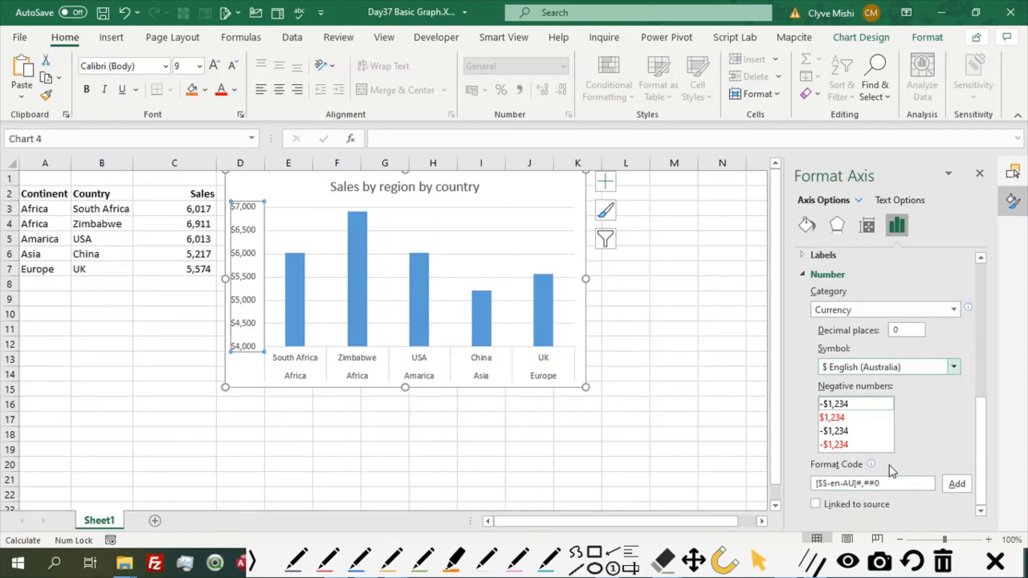
scroll(876, 372, "up", 5)
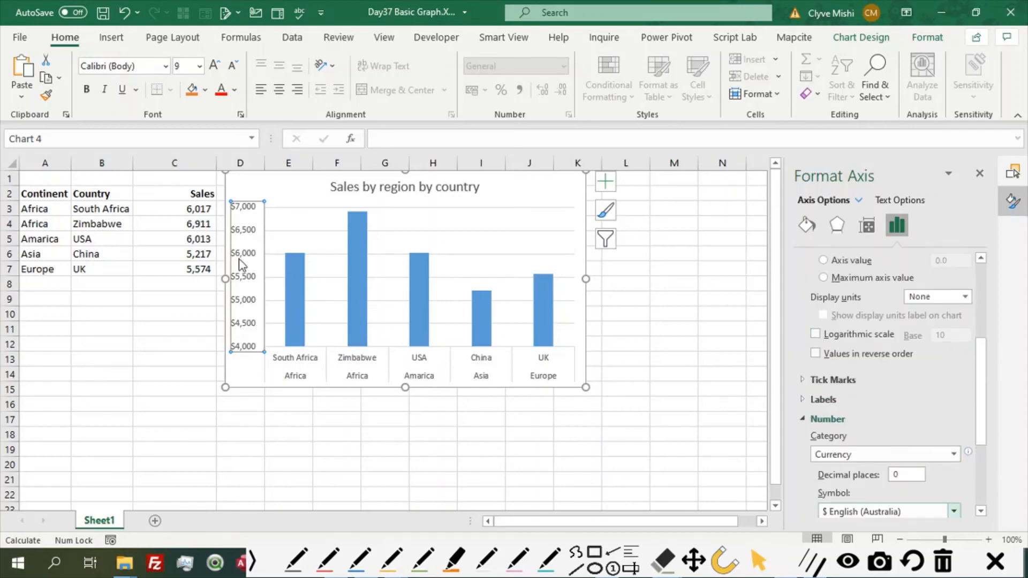
Open the horizontal category axis formatting and examine its axis type, crossing and position options.
left_click(328, 369)
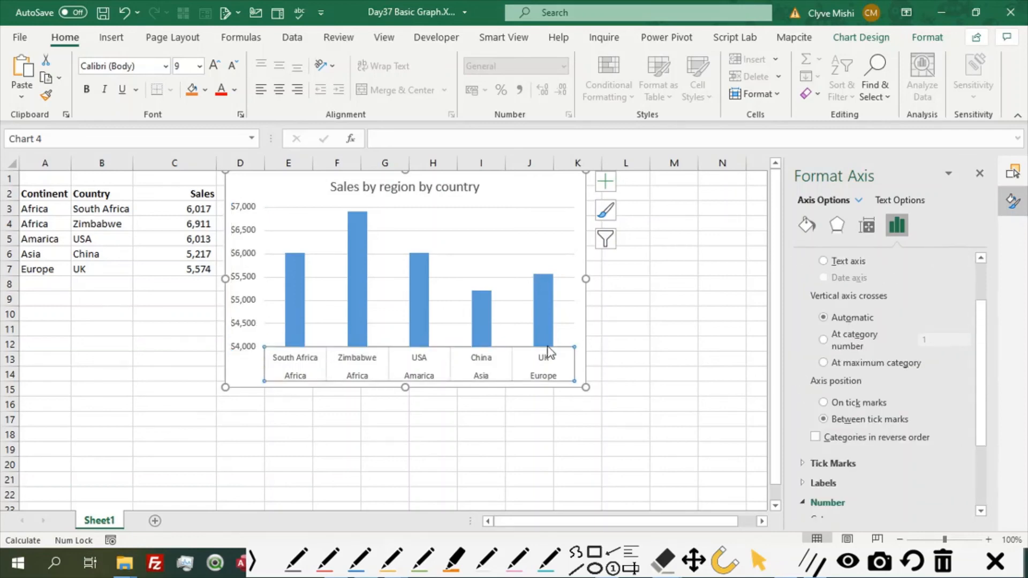
right_click(525, 356)
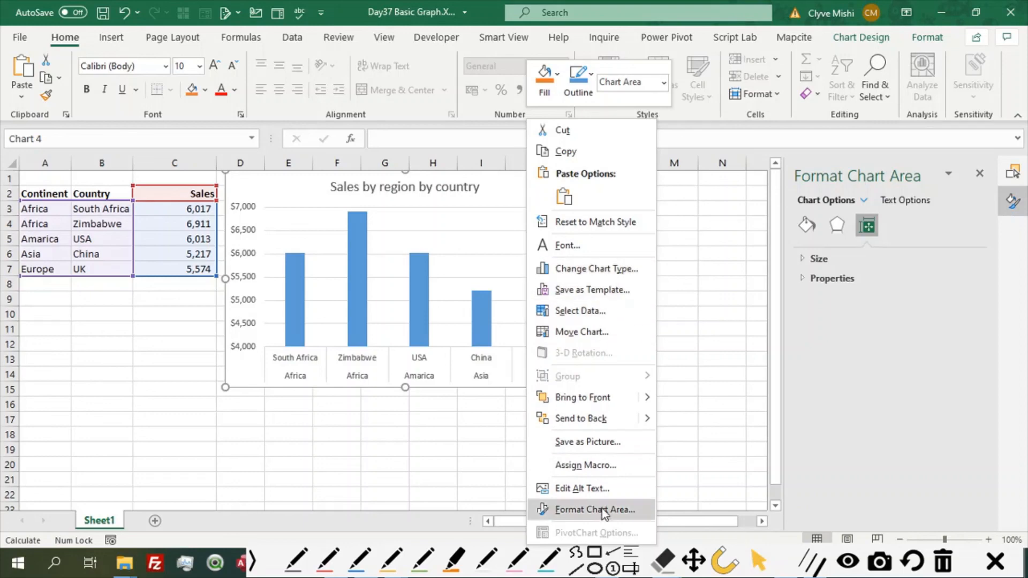
left_click(392, 370)
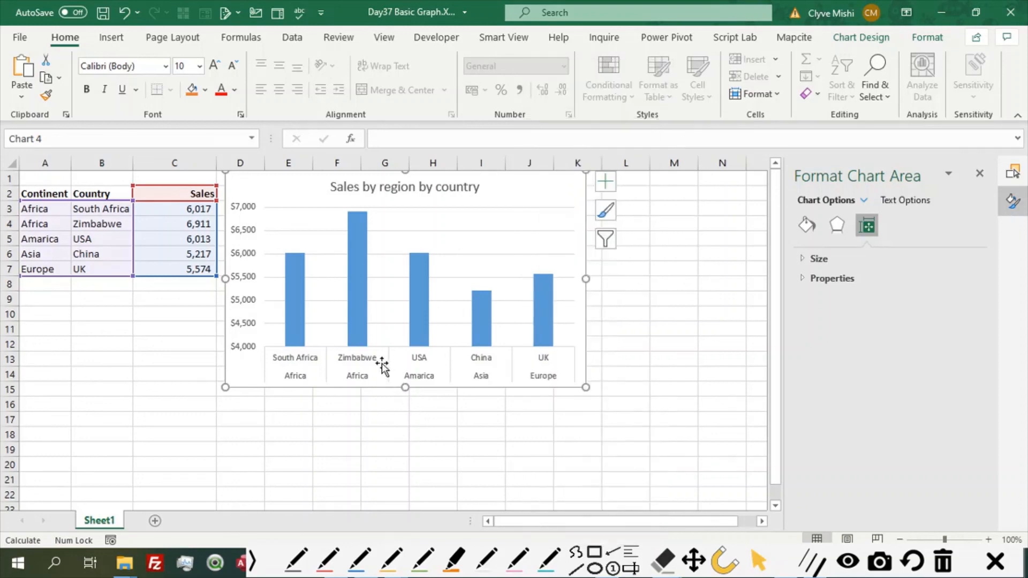
left_click(370, 362)
right_click(366, 363)
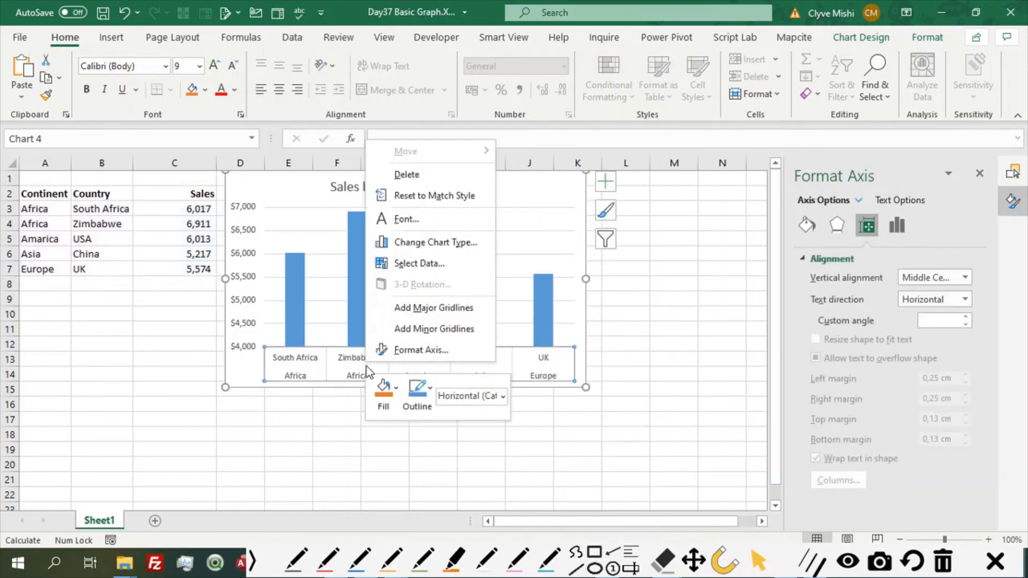
left_click(419, 350)
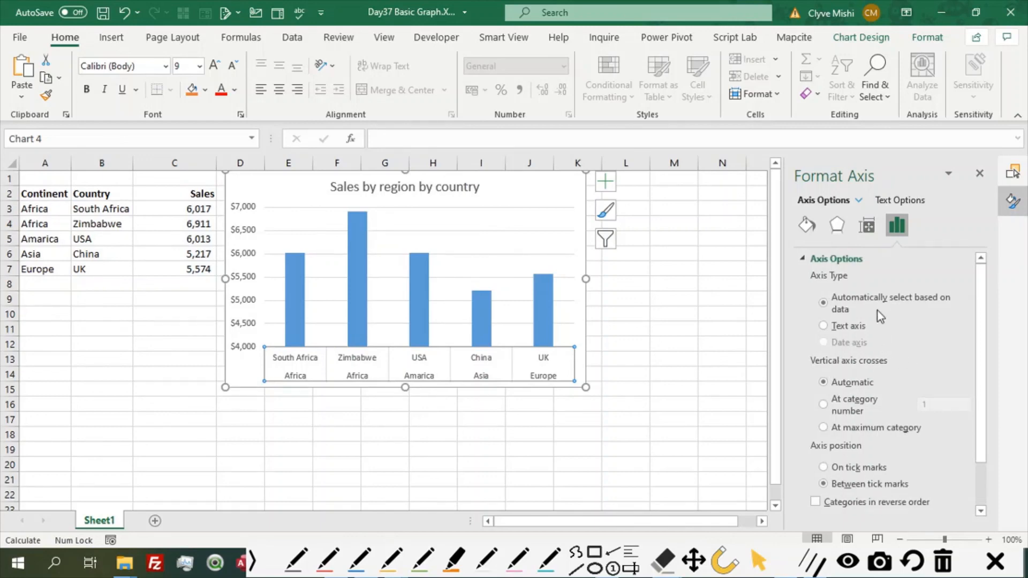
scroll(827, 349, "down", 2)
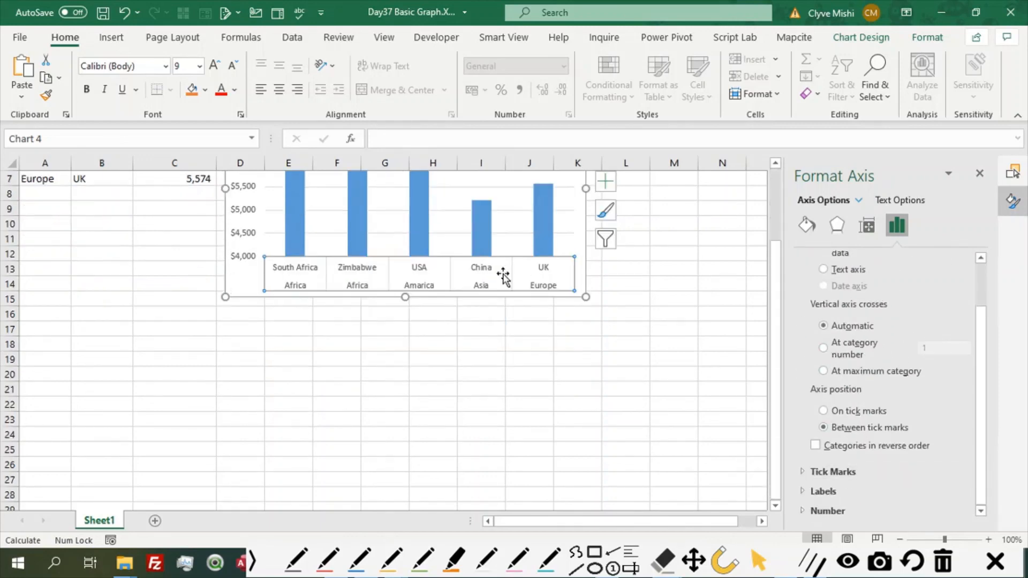
scroll(487, 276, "up", 2)
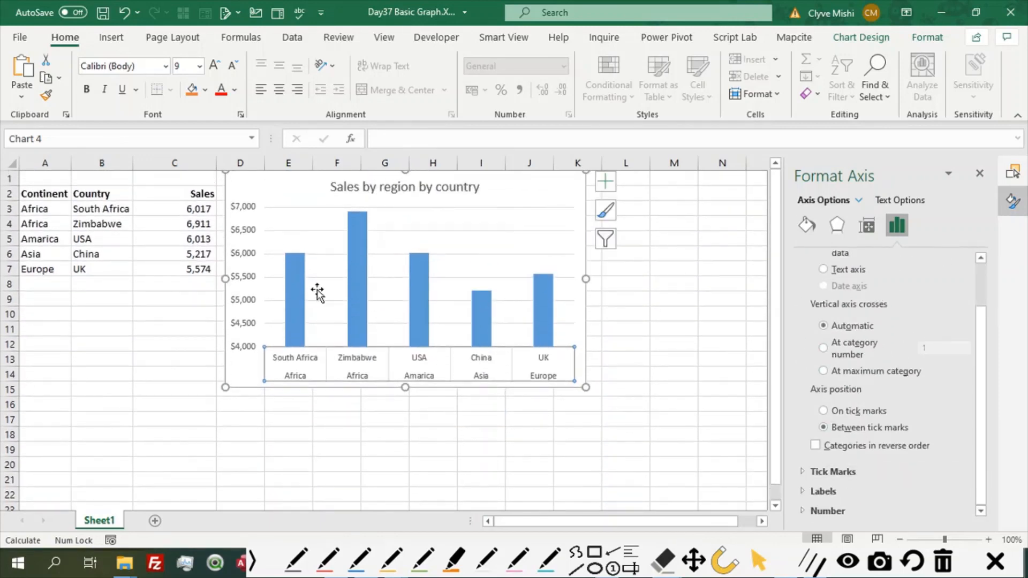